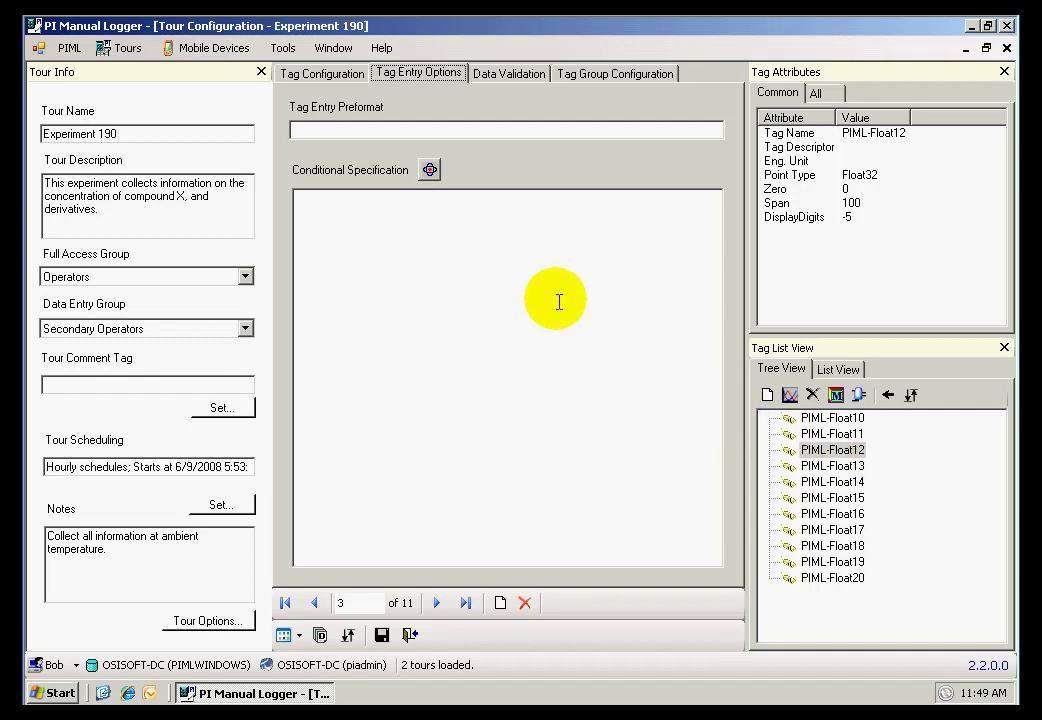
- On the Data Validation tab, set PIML-Float12 limits to LoLo 5, Low 10, High 90, HiHi 95
{"action": "left_click", "coordinate": [345, 80]}
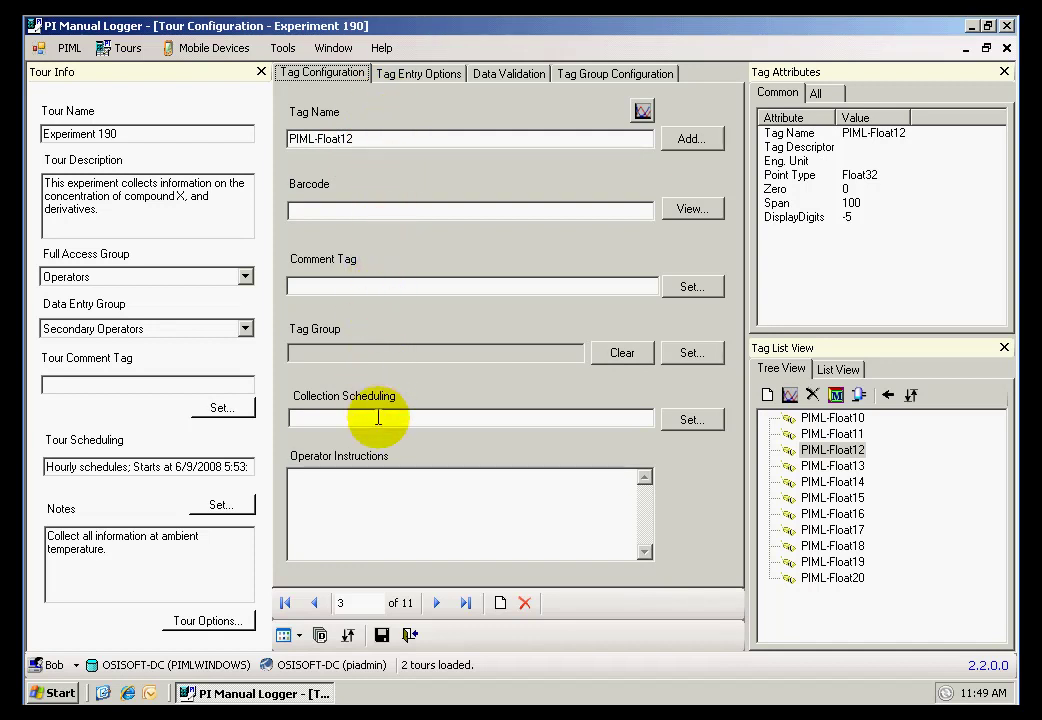
{"action": "left_click", "coordinate": [397, 80]}
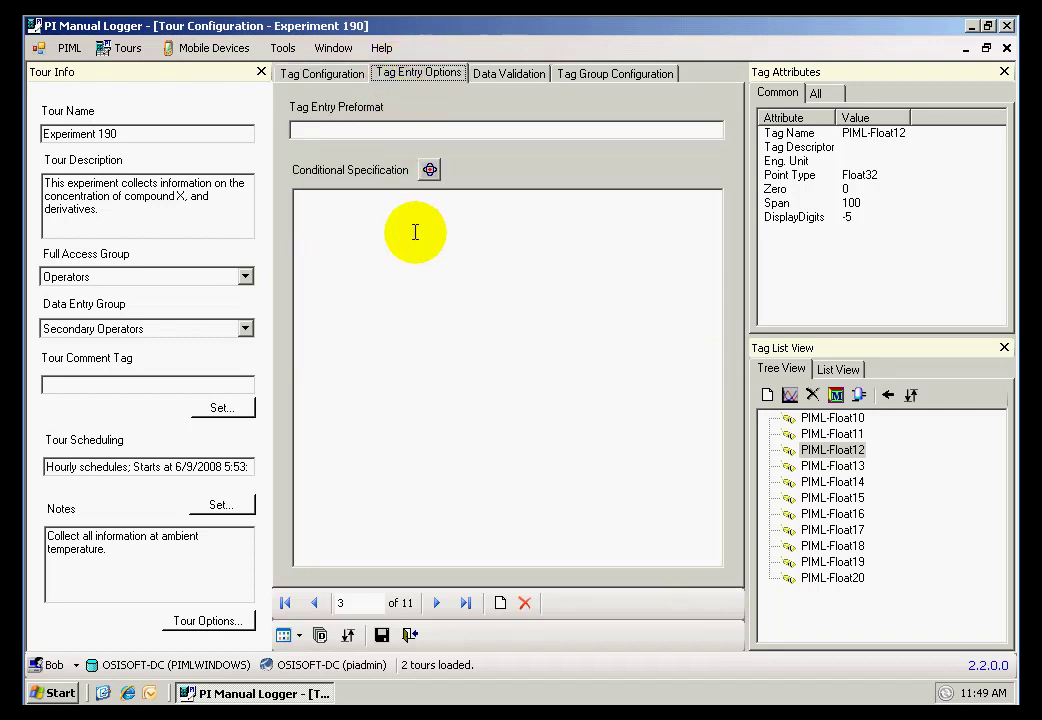
{"action": "left_click", "coordinate": [513, 78]}
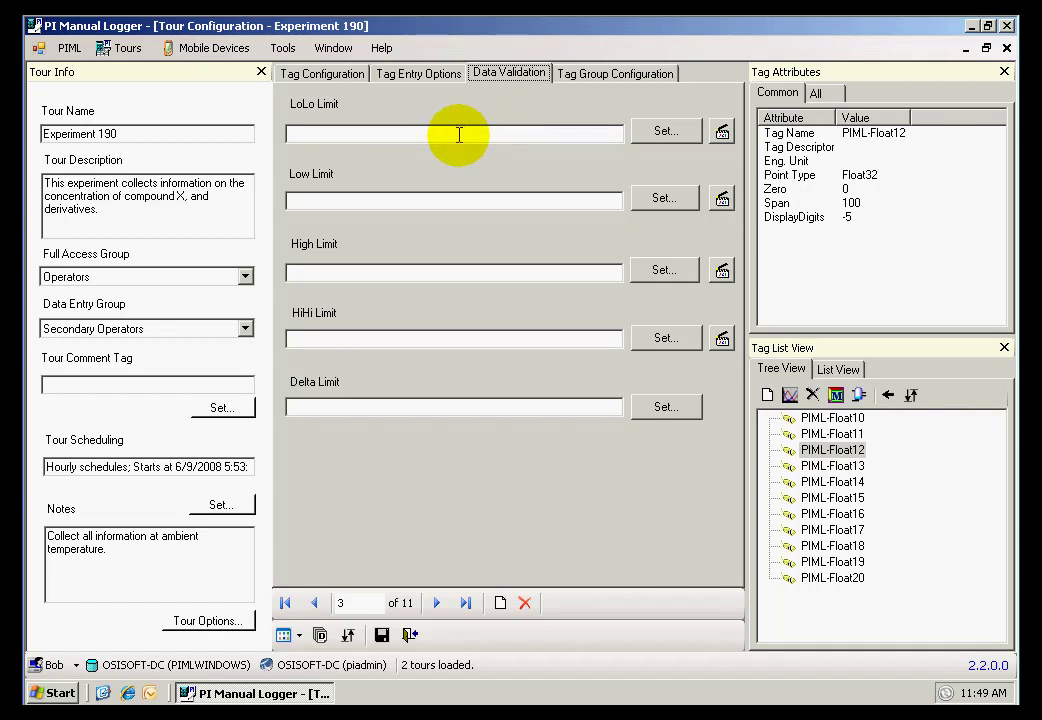
{"action": "left_click", "coordinate": [459, 135]}
{"action": "type", "text": "5"}
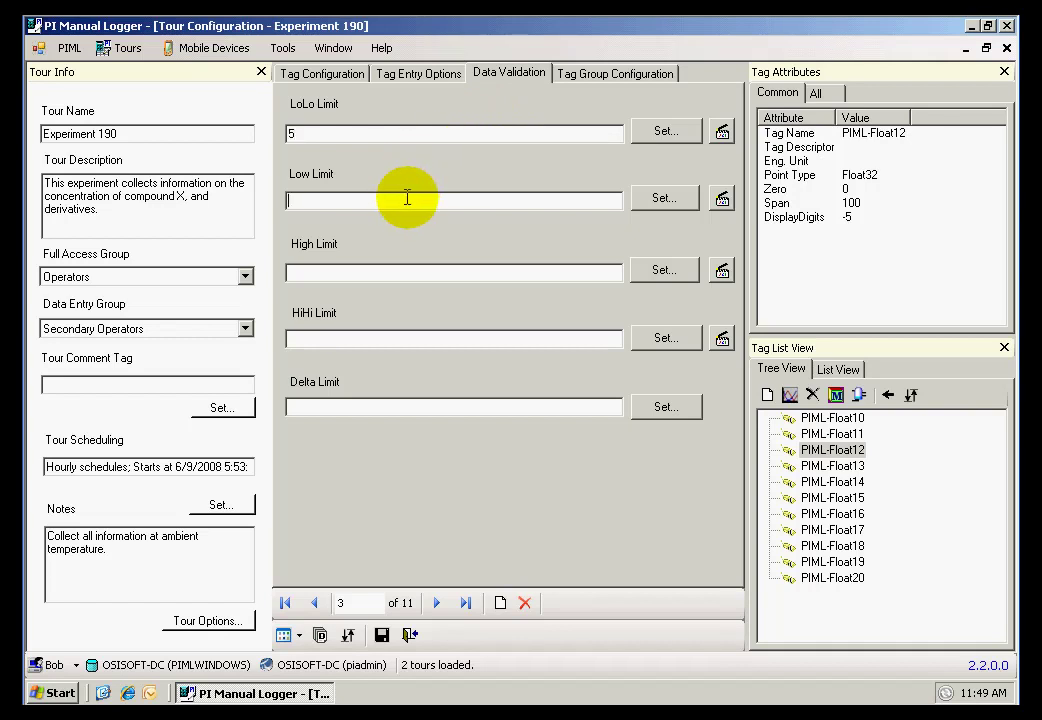
{"action": "left_click", "coordinate": [407, 199]}
{"action": "type", "text": "10"}
{"action": "left_click", "coordinate": [392, 270]}
{"action": "type", "text": "90"}
{"action": "left_click", "coordinate": [373, 342]}
{"action": "type", "text": "95"}
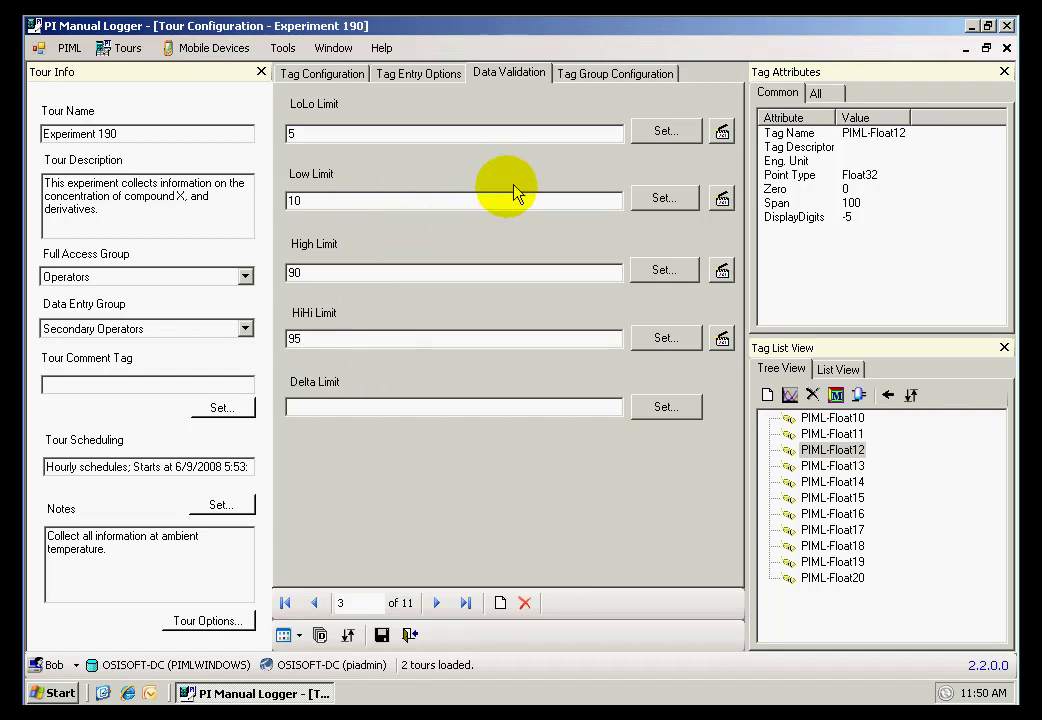
- Add a LoLo trigger action that prompts the message 'Call the control room'
{"action": "left_click", "coordinate": [721, 133]}
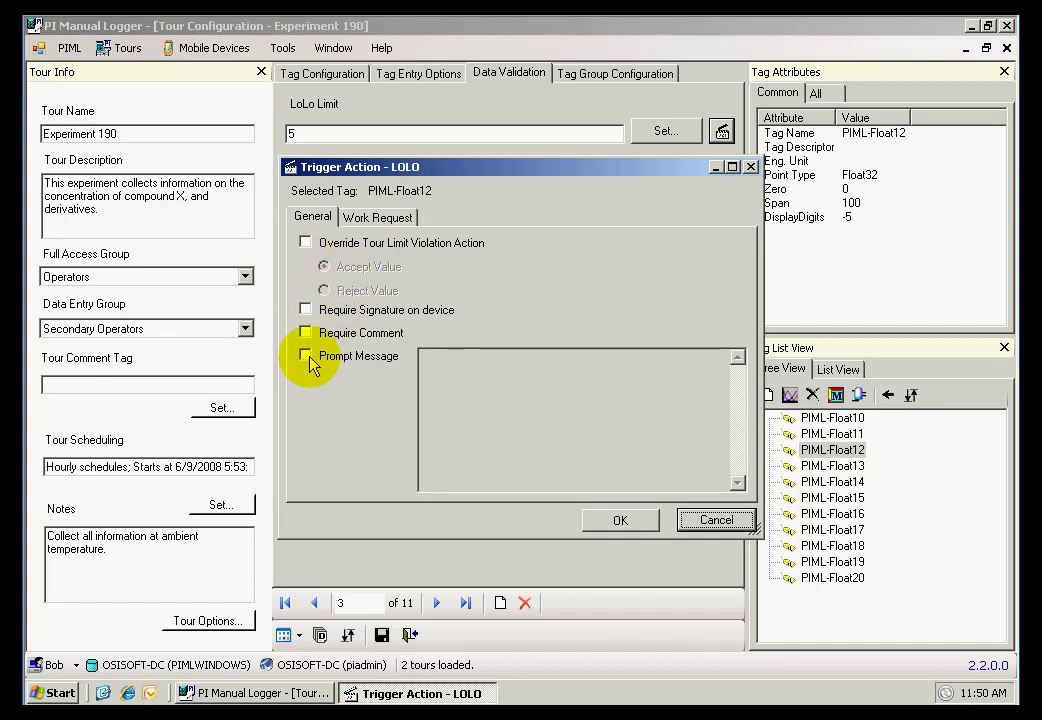
{"action": "left_click", "coordinate": [306, 357]}
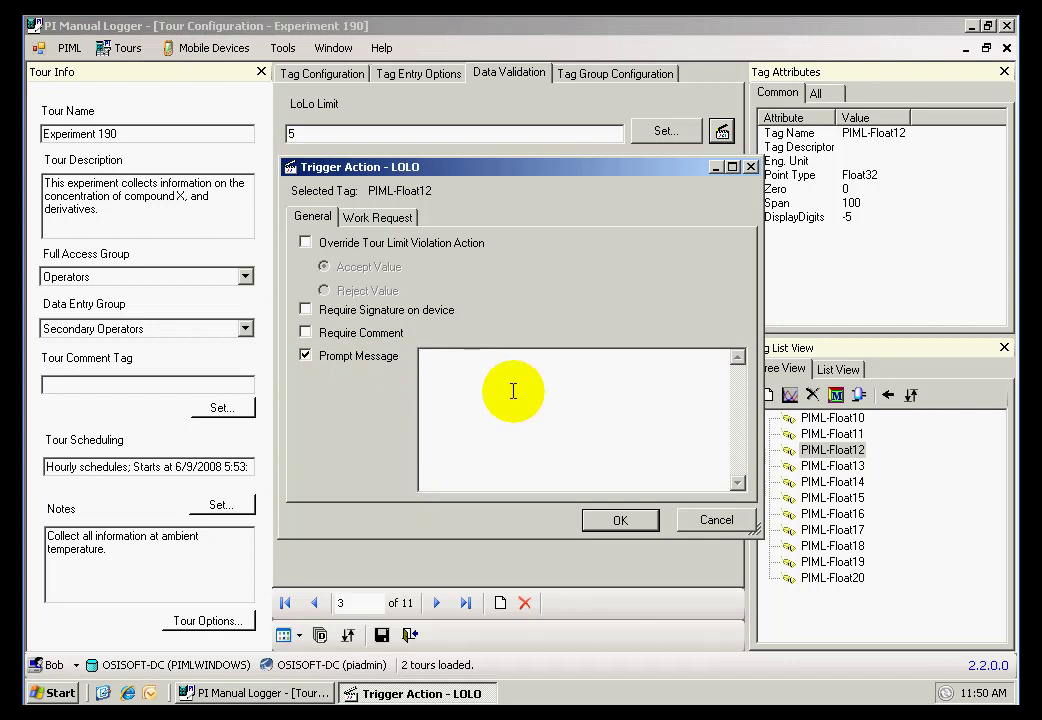
{"action": "type", "text": "Call the control room"}
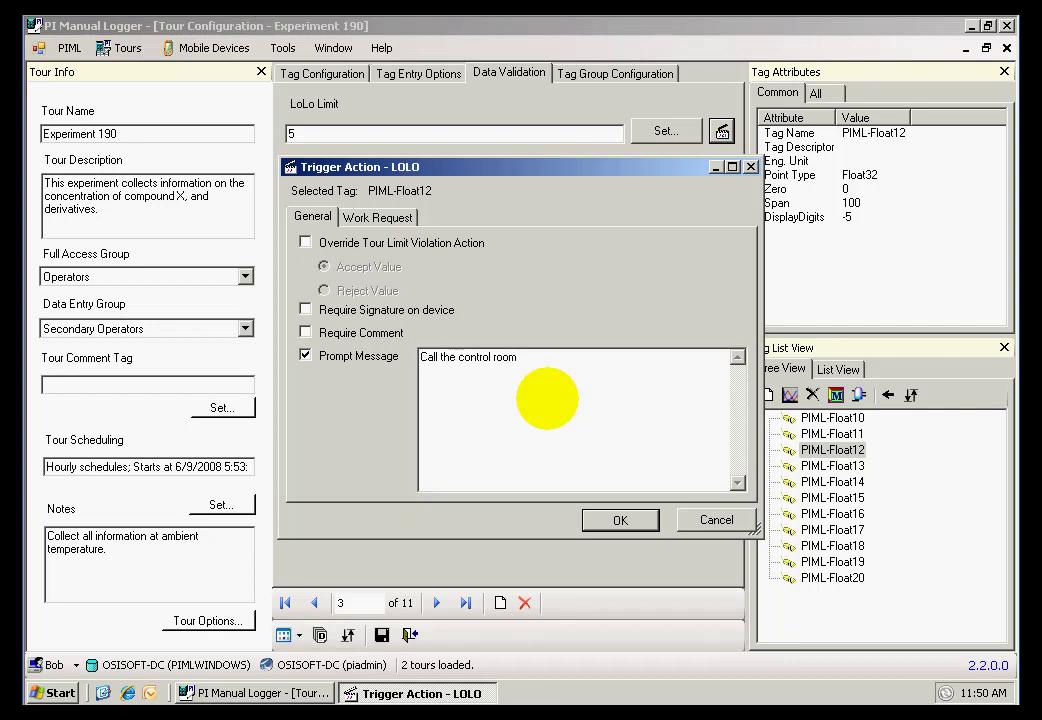
{"action": "left_click", "coordinate": [603, 519]}
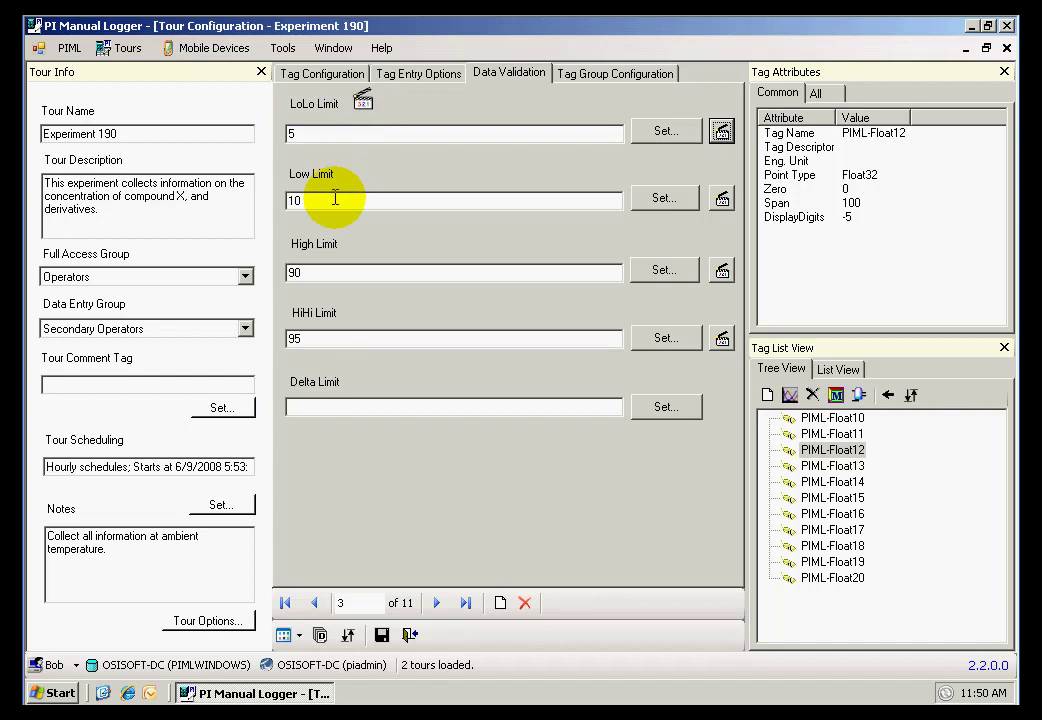
- Give the Low limit a trigger action requiring a signature on the device, confirming the prompt
{"action": "left_click", "coordinate": [717, 207]}
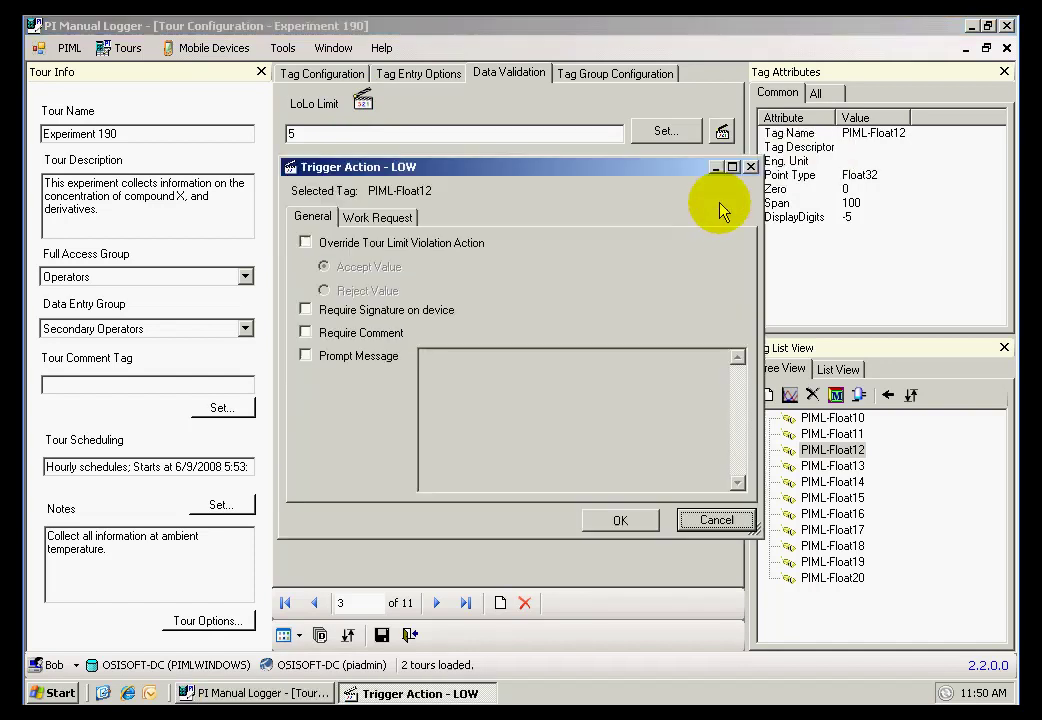
{"action": "left_click", "coordinate": [305, 310]}
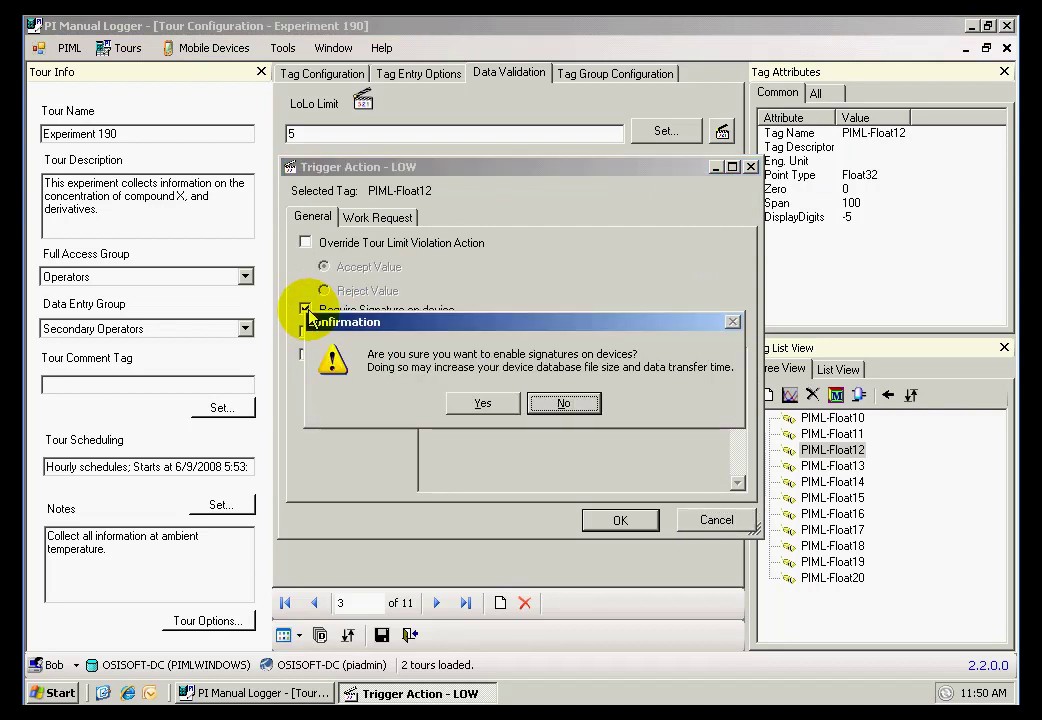
{"action": "left_click", "coordinate": [485, 405]}
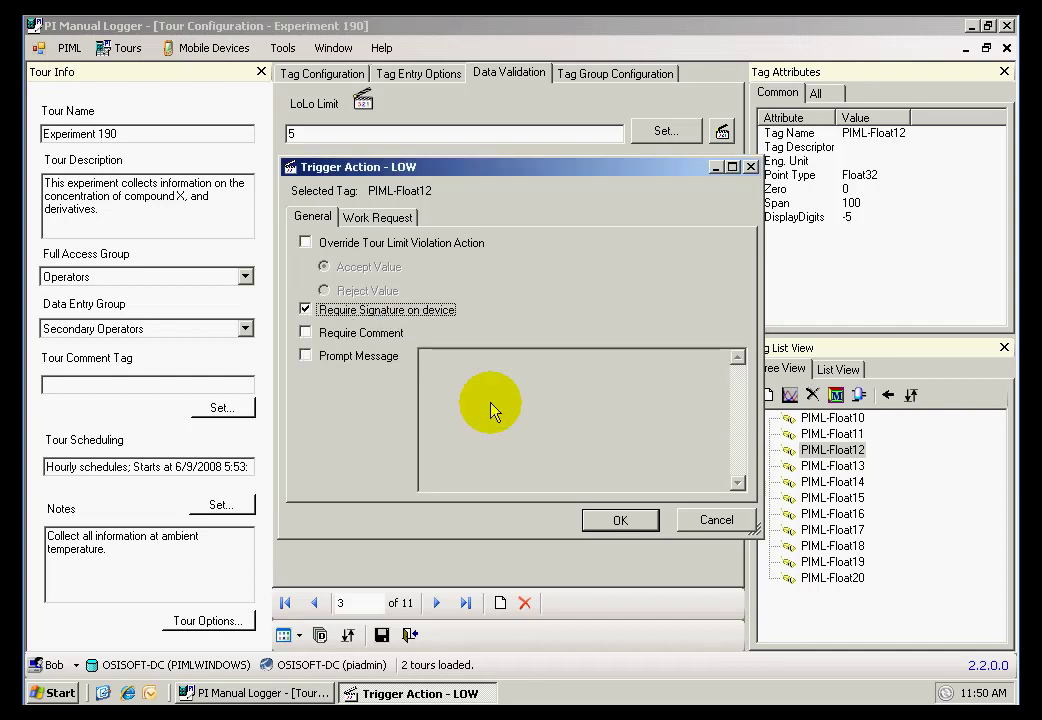
{"action": "left_click", "coordinate": [620, 522]}
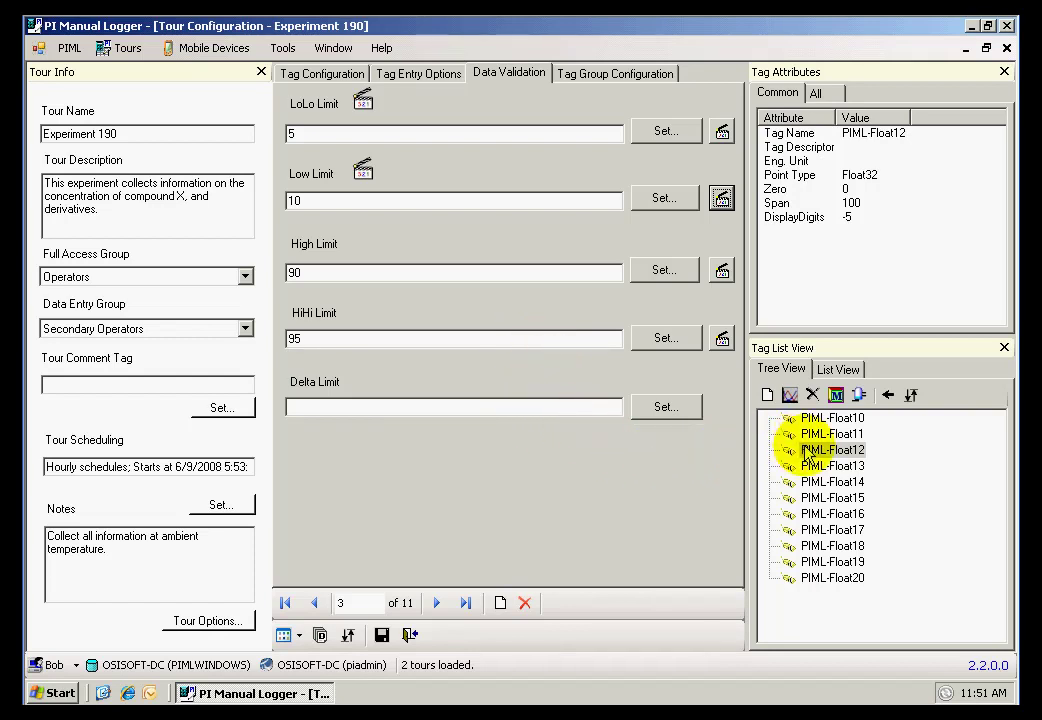
- Switch to the Tag Group Configuration page for PIML-Float12
{"action": "left_click", "coordinate": [595, 80]}
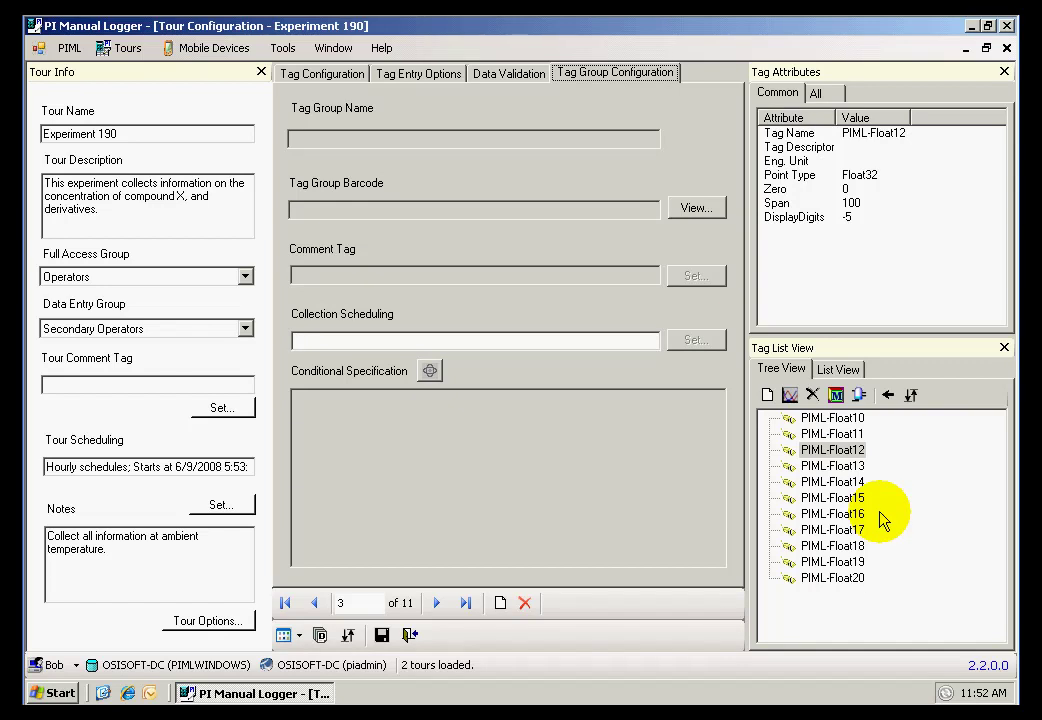
- In the Tag Group Editor, create a group named 'Unit 2' and close the editor
{"action": "left_click", "coordinate": [860, 397]}
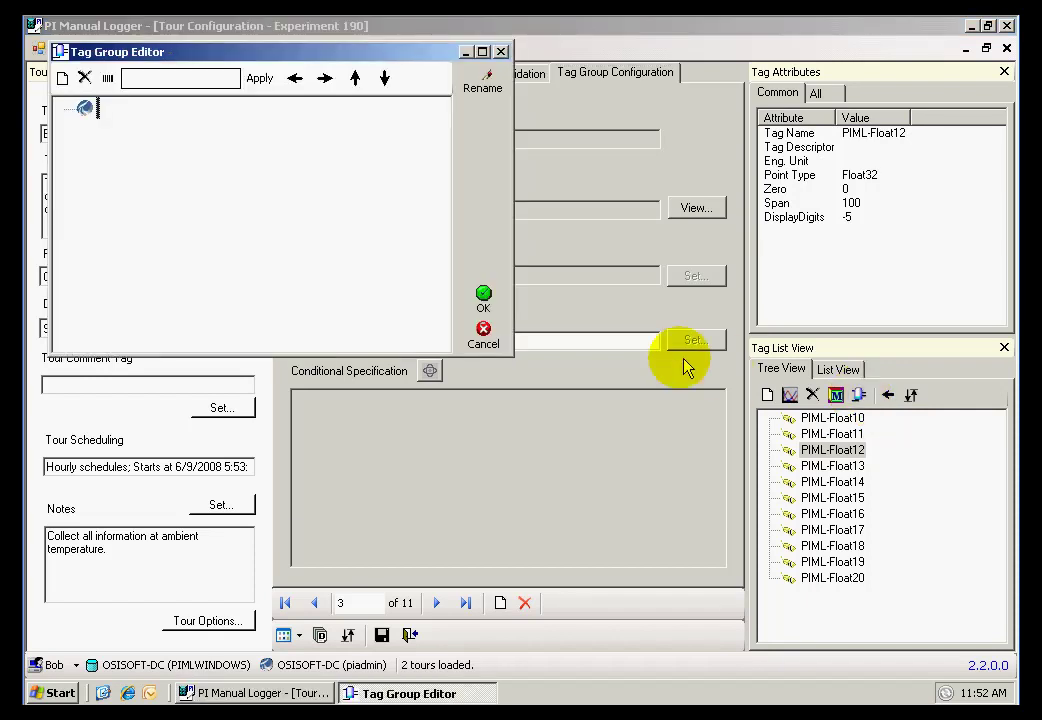
{"action": "left_click", "coordinate": [62, 80]}
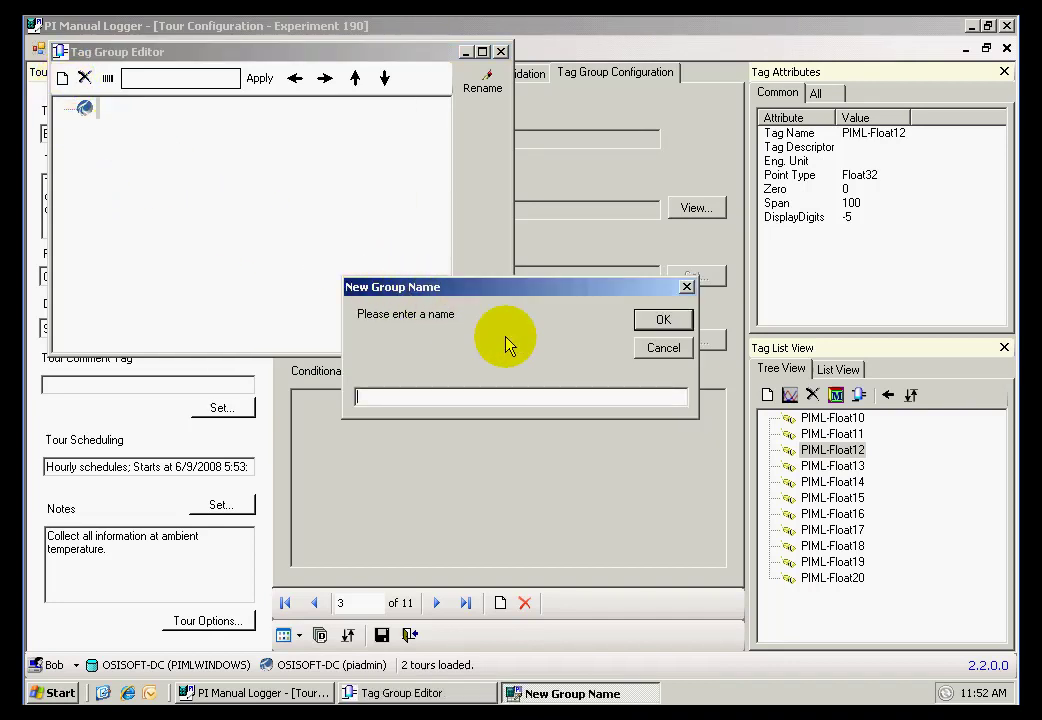
{"action": "type", "text": "Unit 2"}
{"action": "left_click", "coordinate": [663, 319]}
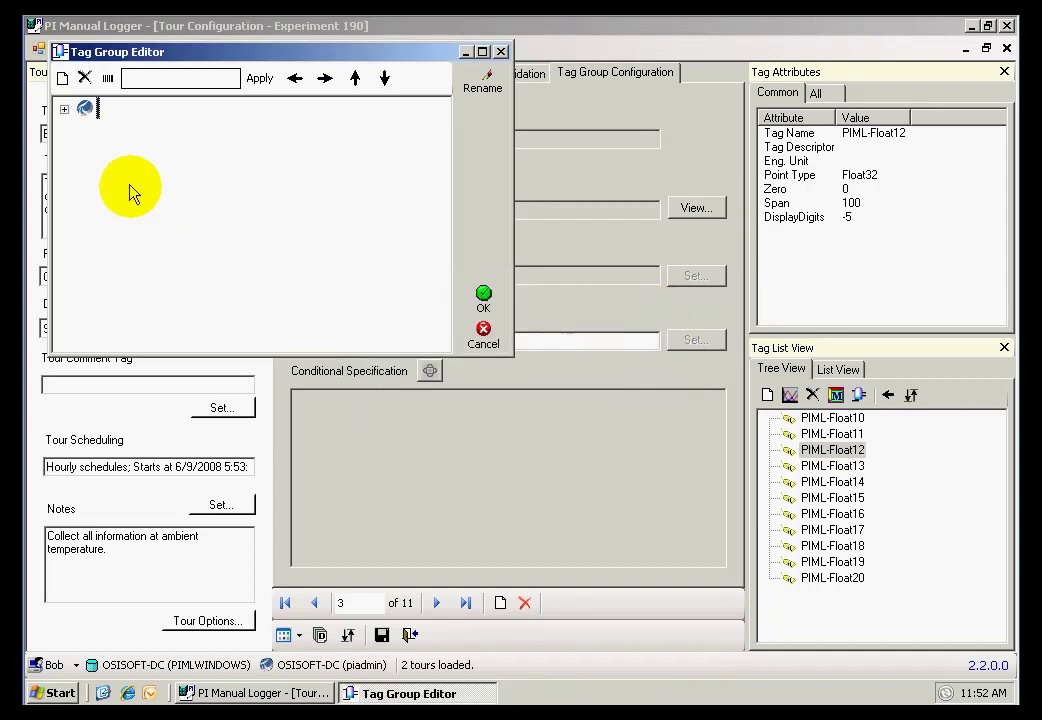
{"action": "left_click", "coordinate": [65, 110]}
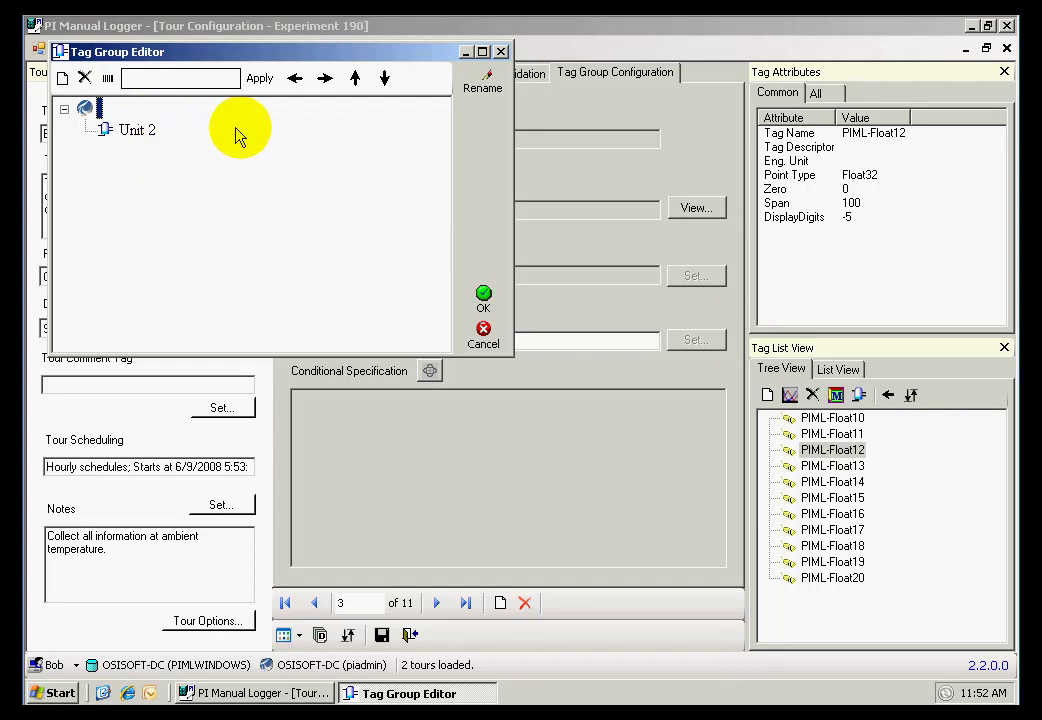
{"action": "left_click", "coordinate": [484, 300]}
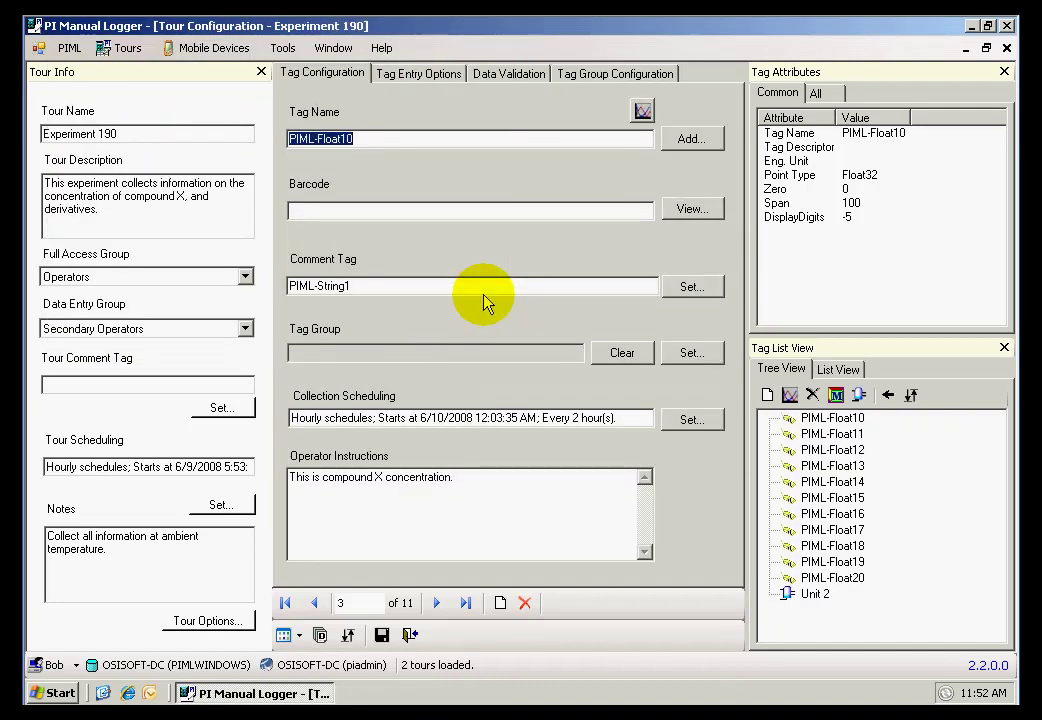
- Drag PIML-Float20 and PIML-Float19 into the Unit 2 group, then select Unit 2
{"action": "left_click", "coordinate": [858, 580]}
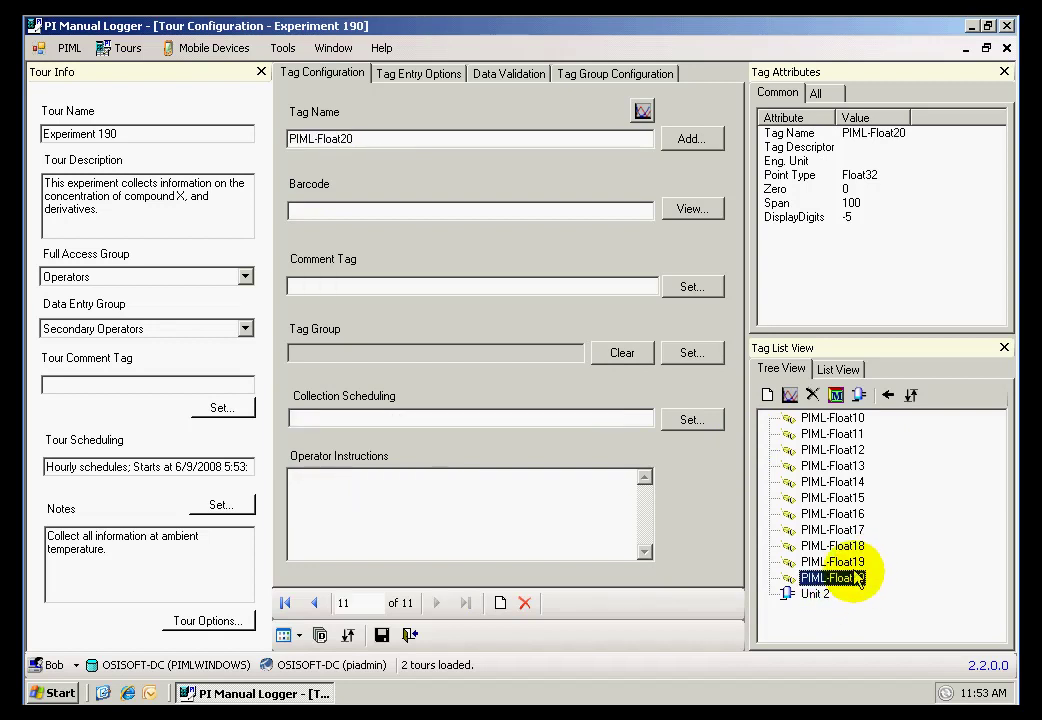
{"action": "left_click", "coordinate": [845, 562]}
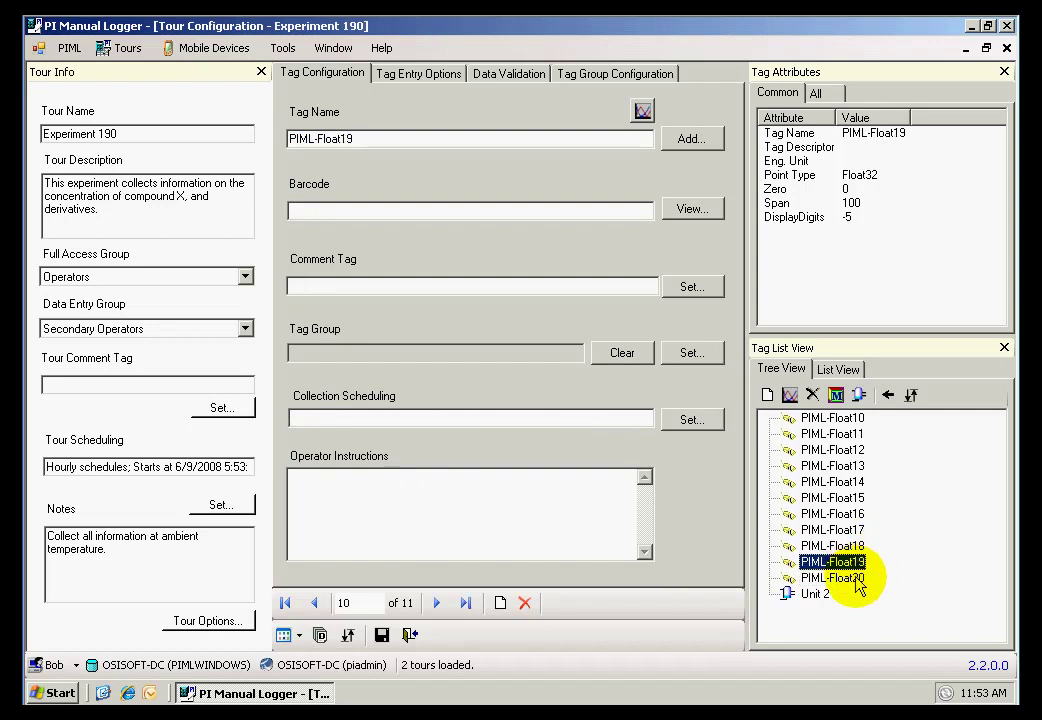
{"action": "left_click", "coordinate": [857, 580]}
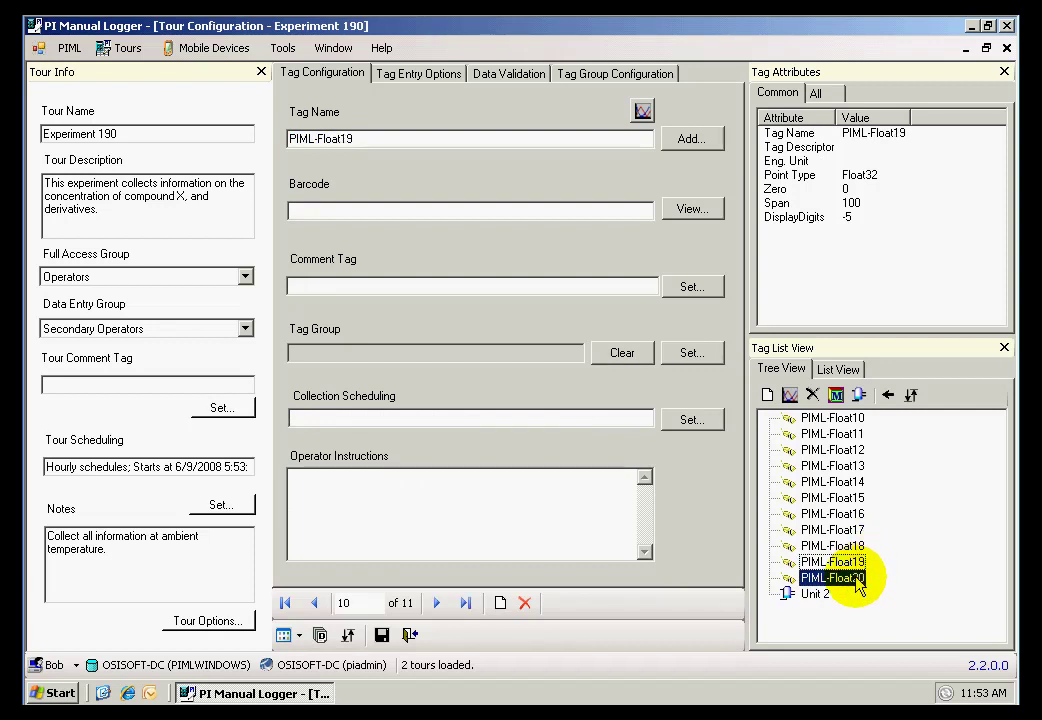
{"action": "left_click_drag", "start_coordinate": [860, 586], "coordinate": [820, 598]}
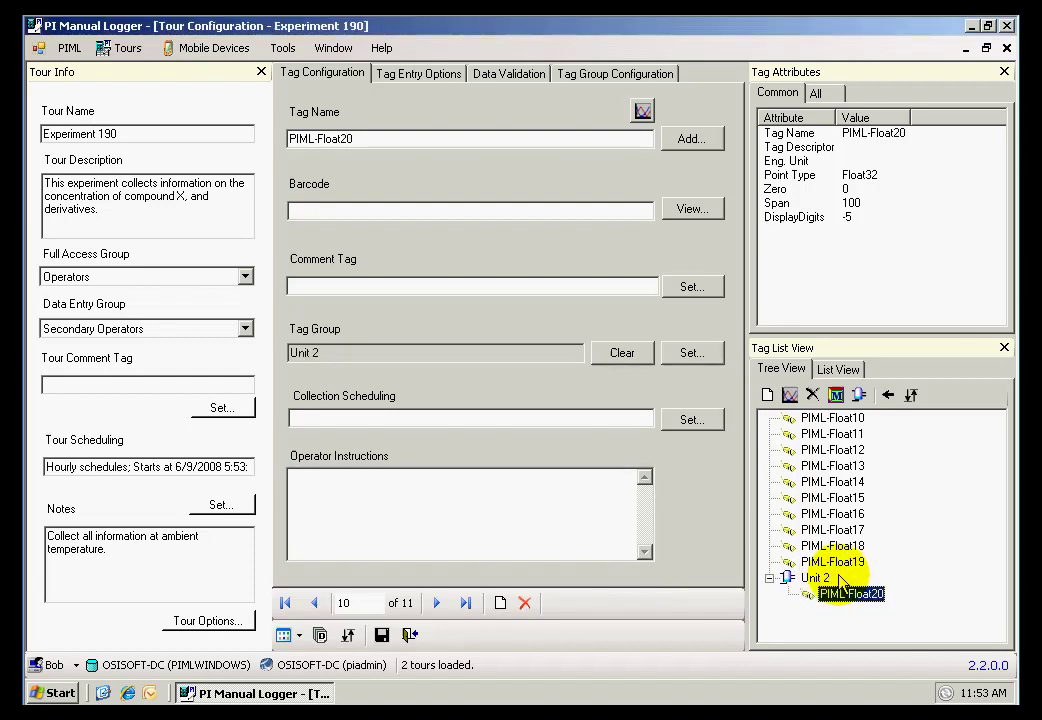
{"action": "left_click_drag", "start_coordinate": [851, 570], "coordinate": [826, 518]}
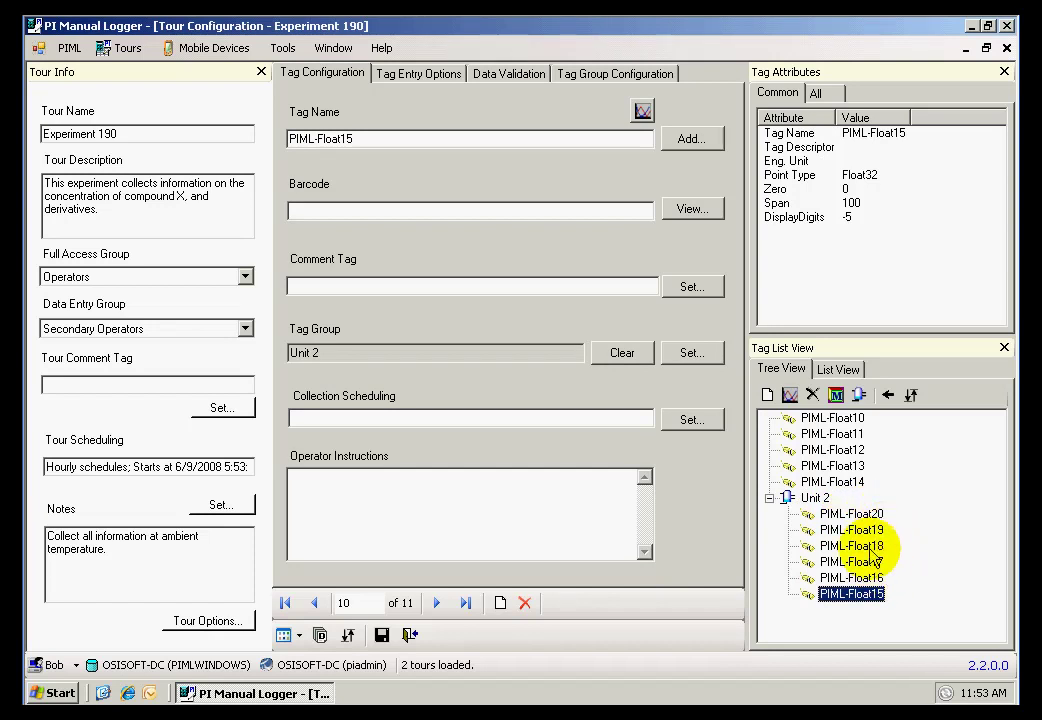
{"action": "left_click", "coordinate": [815, 499]}
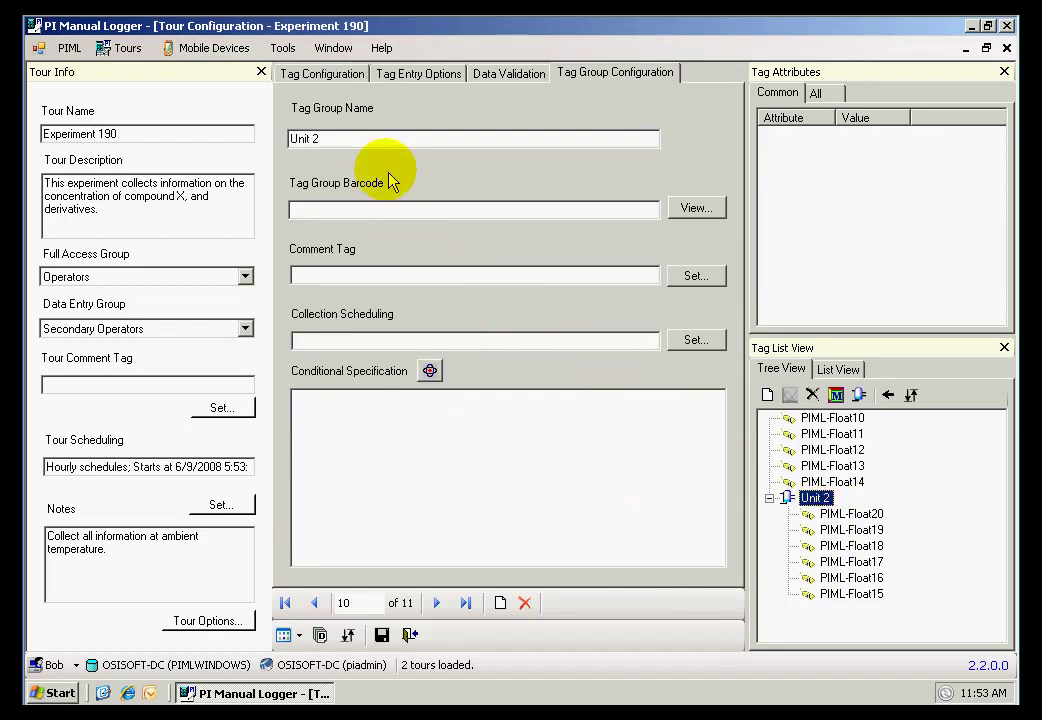
- Set PIML-String1 as the comment tag for the Unit 2 tag group
{"action": "left_click", "coordinate": [324, 75]}
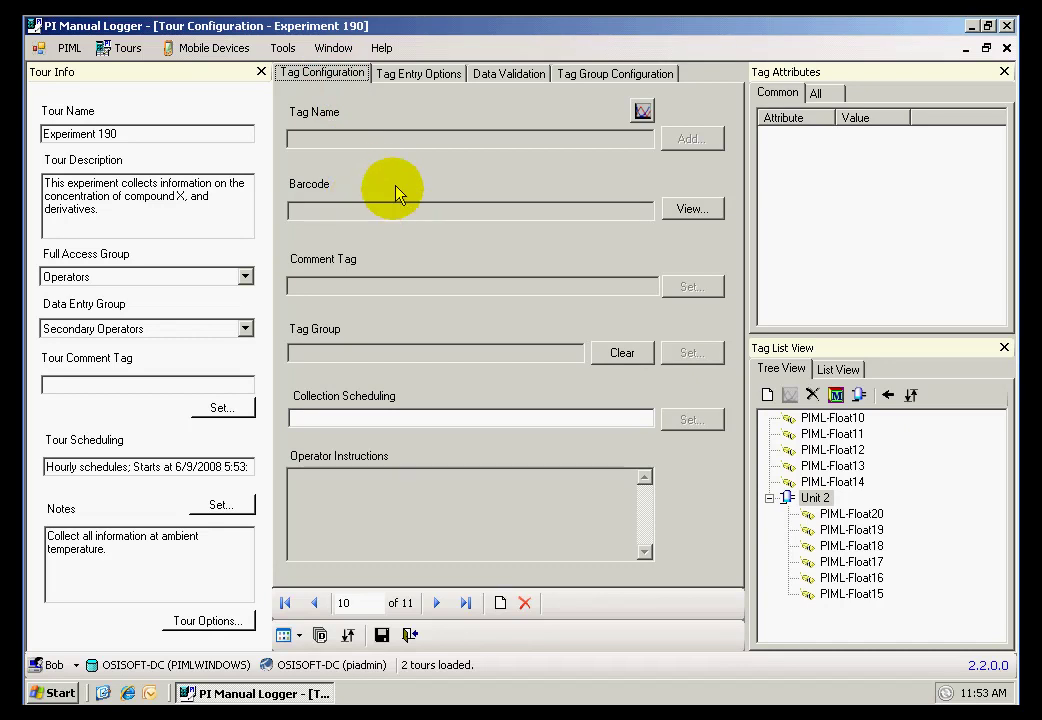
{"action": "left_click", "coordinate": [580, 80]}
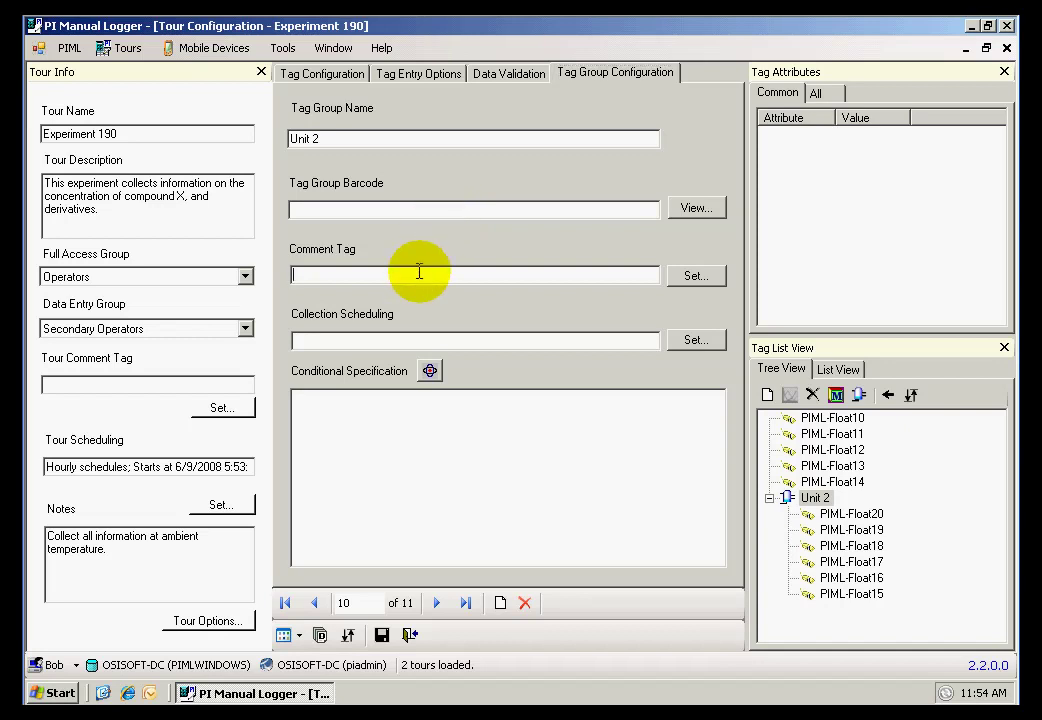
{"action": "left_click", "coordinate": [690, 276]}
{"action": "left_click_drag", "start_coordinate": [697, 362], "coordinate": [706, 516]}
{"action": "left_click", "coordinate": [358, 446]}
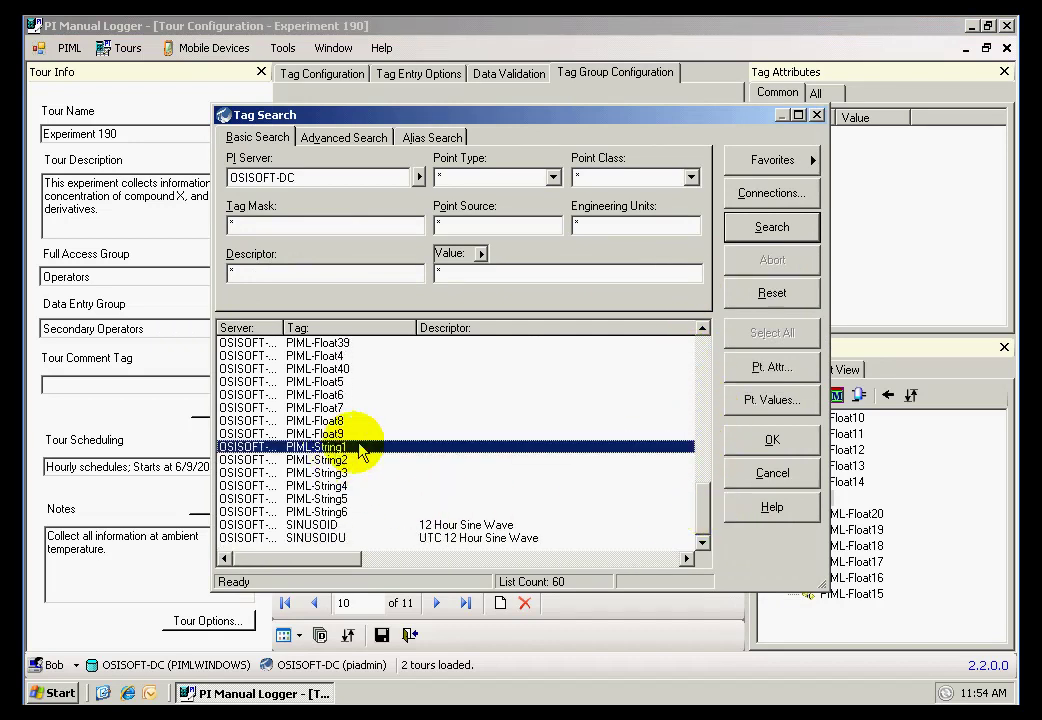
{"action": "left_click", "coordinate": [771, 440]}
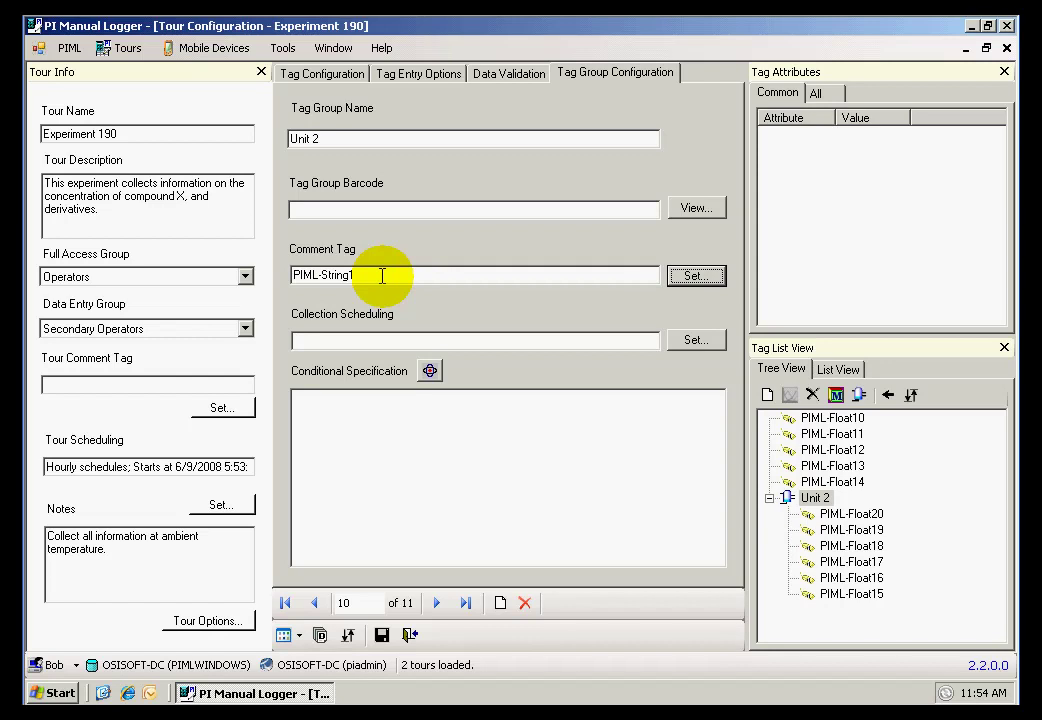
{"action": "left_click", "coordinate": [376, 338]}
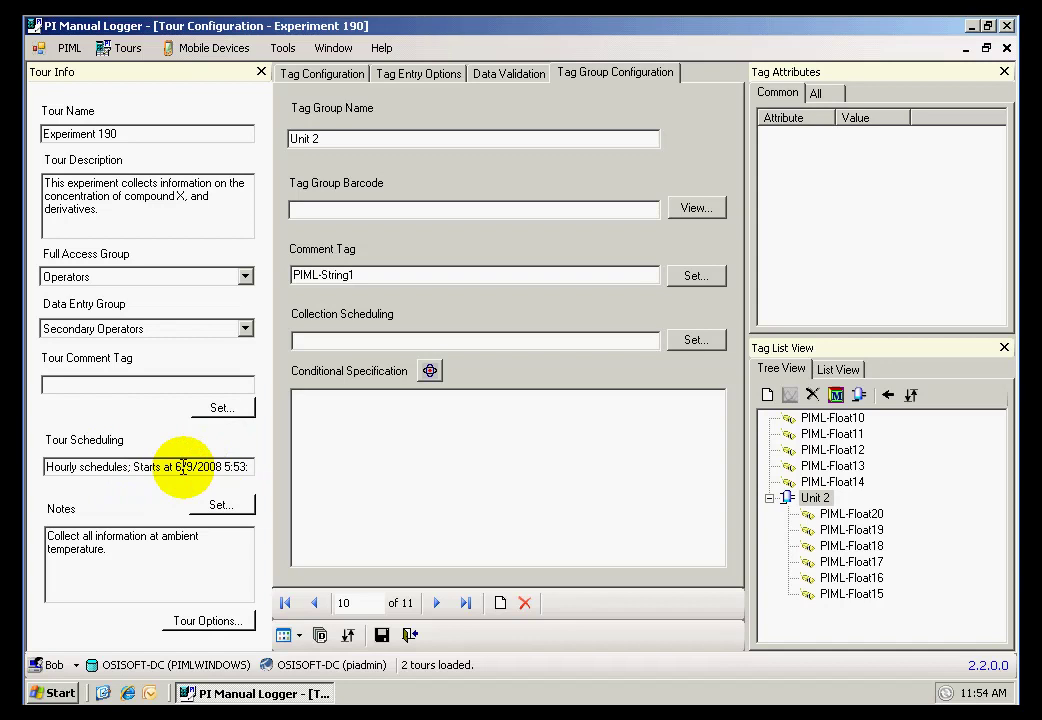
- Enter the condition if(CurrentValue("PIML-Float1")>90,CollectNow(), Skip()) for Unit 2
{"action": "left_click", "coordinate": [400, 403]}
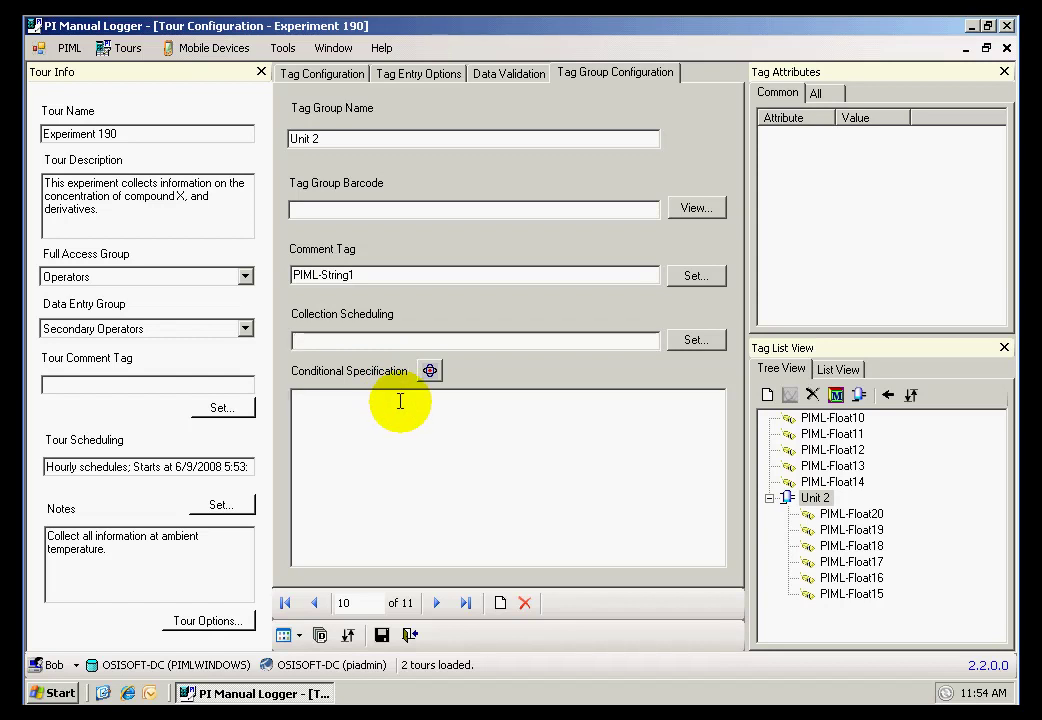
{"action": "type", "text": "if(Current"}
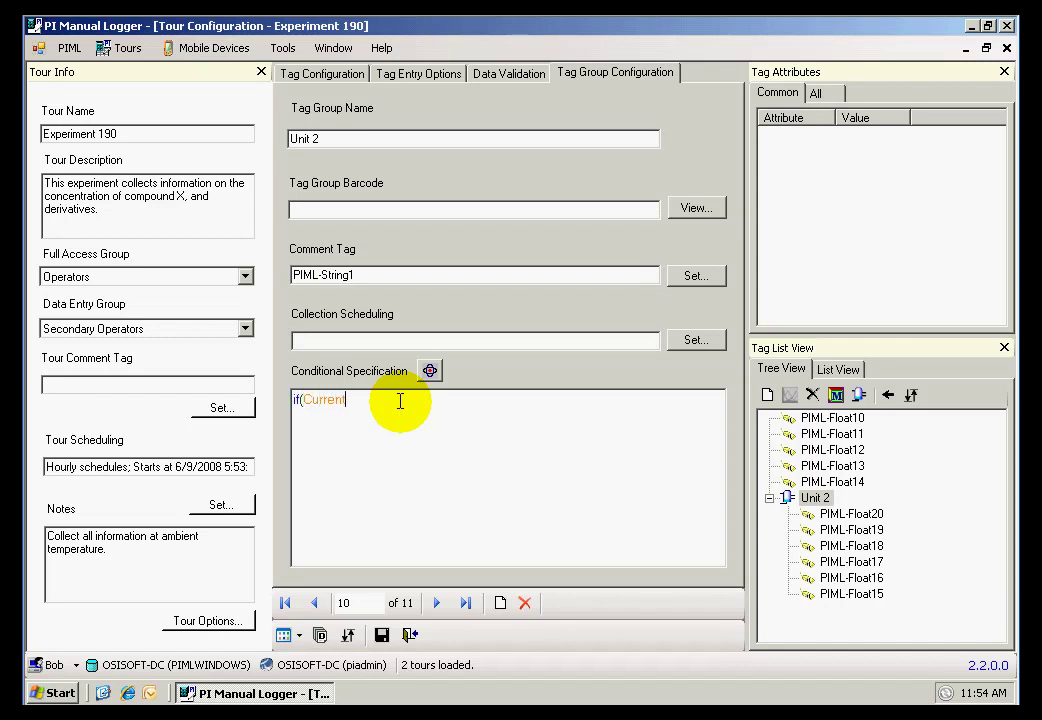
{"action": "type", "text": "Value(\"PIML"}
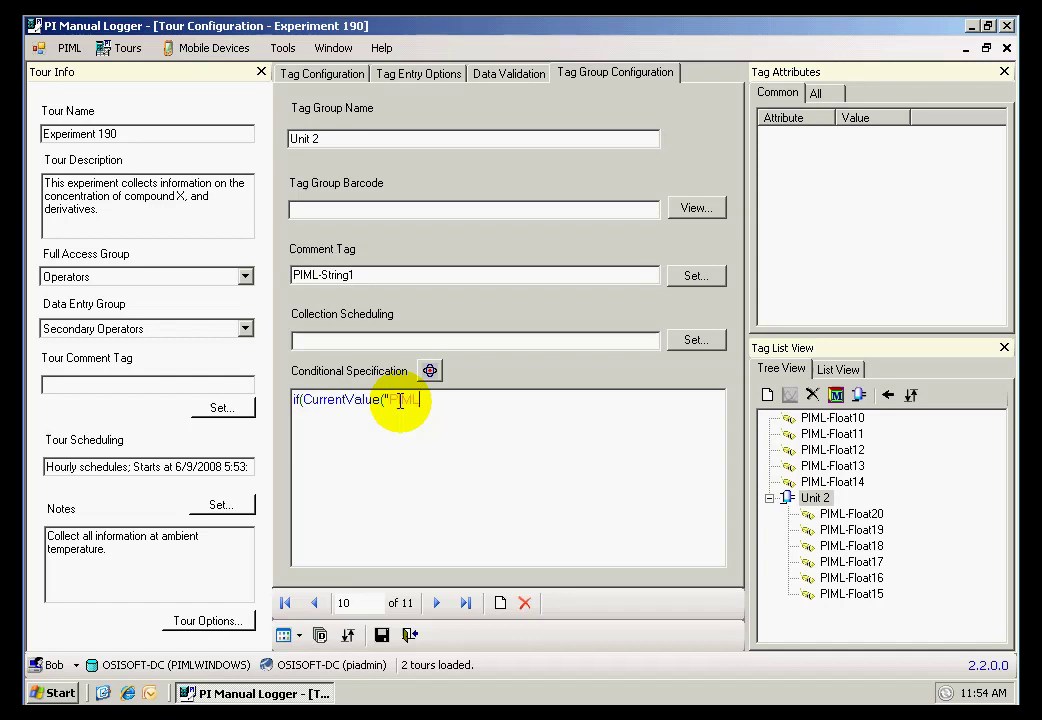
{"action": "type", "text": "-F"}
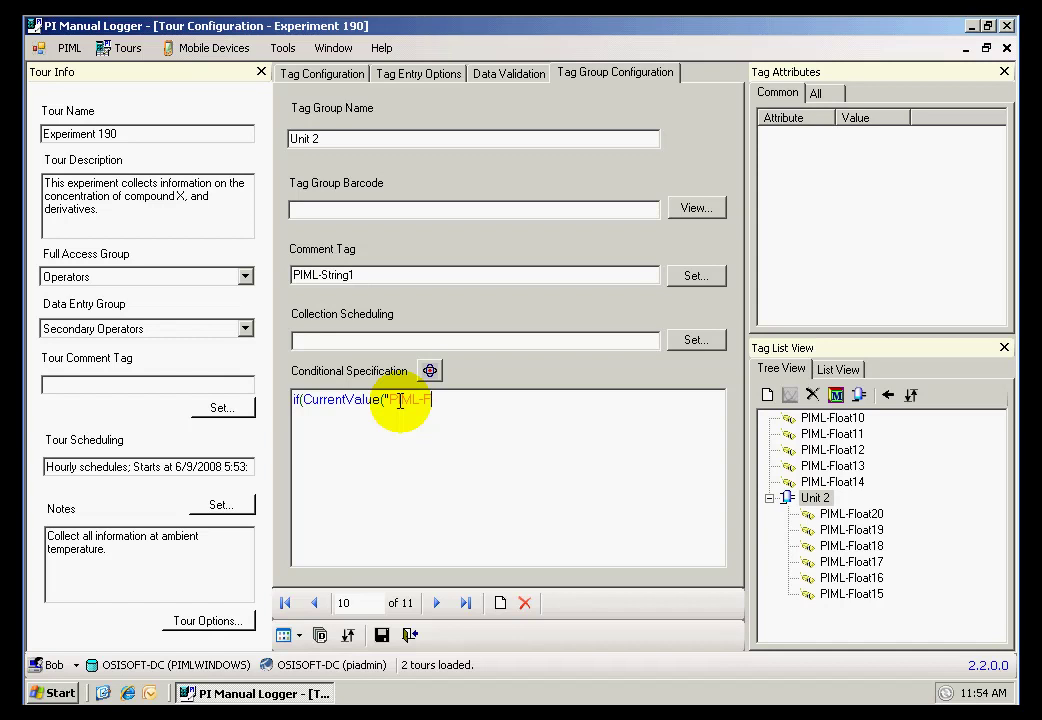
{"action": "type", "text": "lLOA"}
{"action": "key", "text": "BackSpace"}
{"action": "key", "text": "BackSpace"}
{"action": "key", "text": "BackSpace"}
{"action": "type", "text": "loat1"}
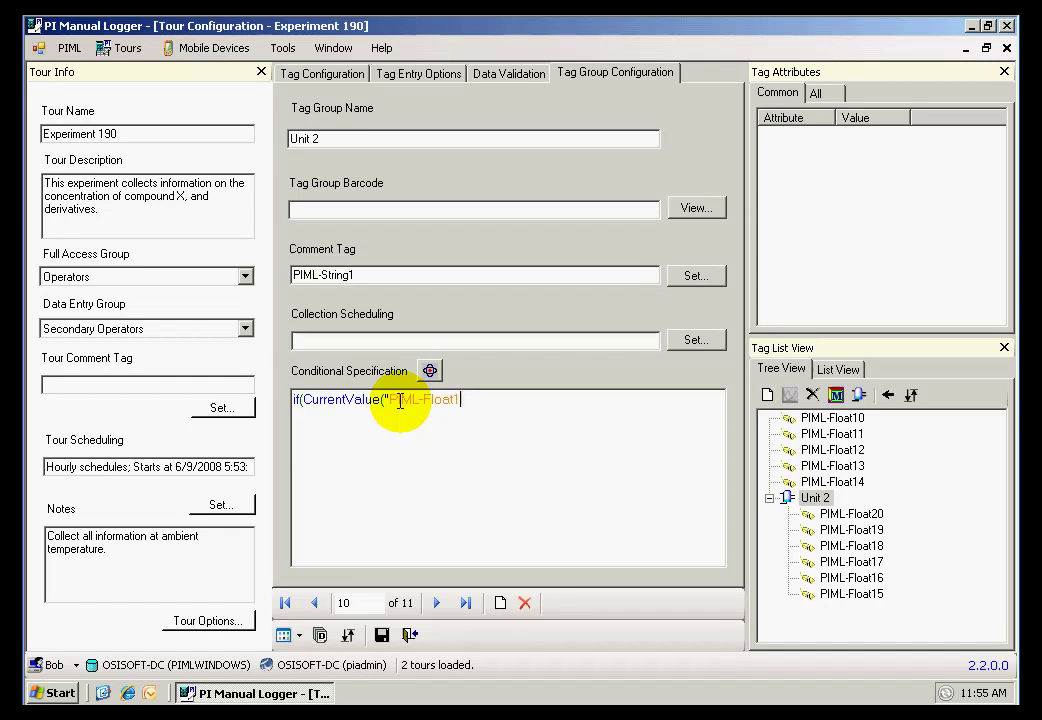
{"action": "type", "text": "\")<"}
{"action": "key", "text": "BackSpace"}
{"action": "type", "text": ">90,CollectNow(), Ski"}
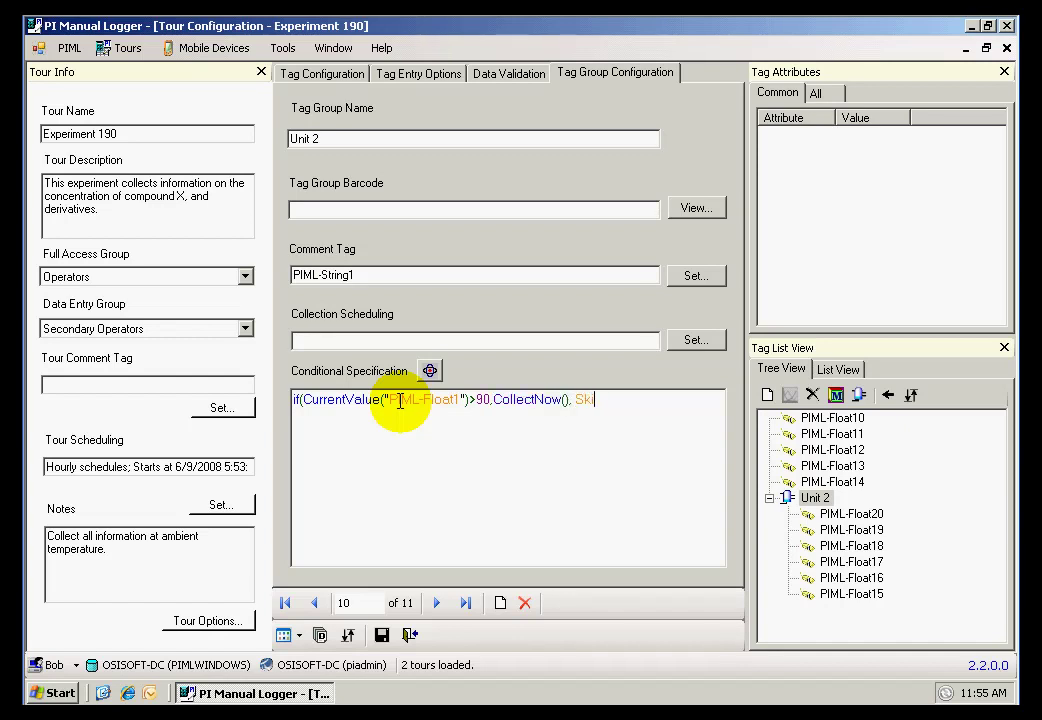
{"action": "type", "text": "p())"}
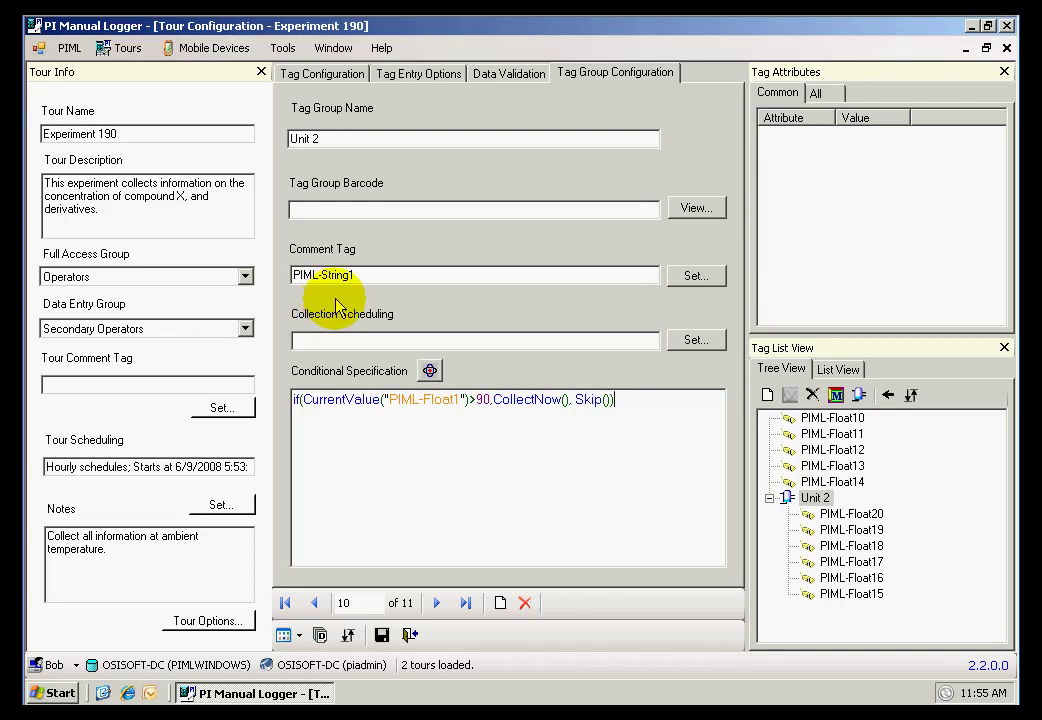
- Save the Experiment 190 tour and return to the tour list
{"action": "left_click", "coordinate": [381, 636]}
{"action": "left_click", "coordinate": [490, 403]}
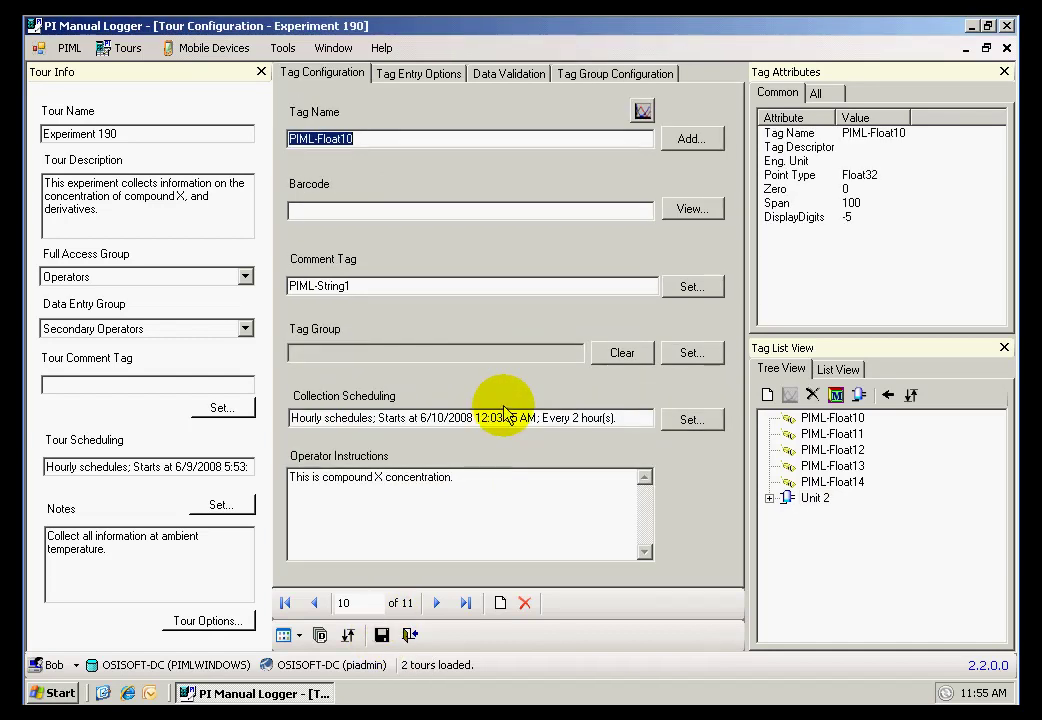
{"action": "left_click", "coordinate": [409, 634]}
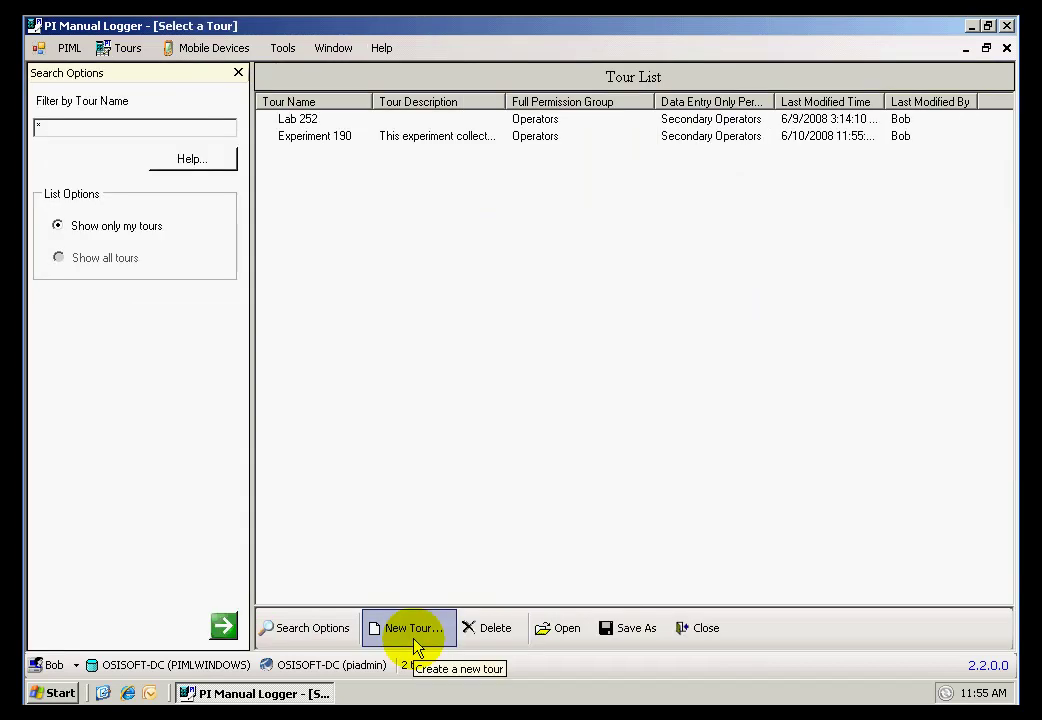